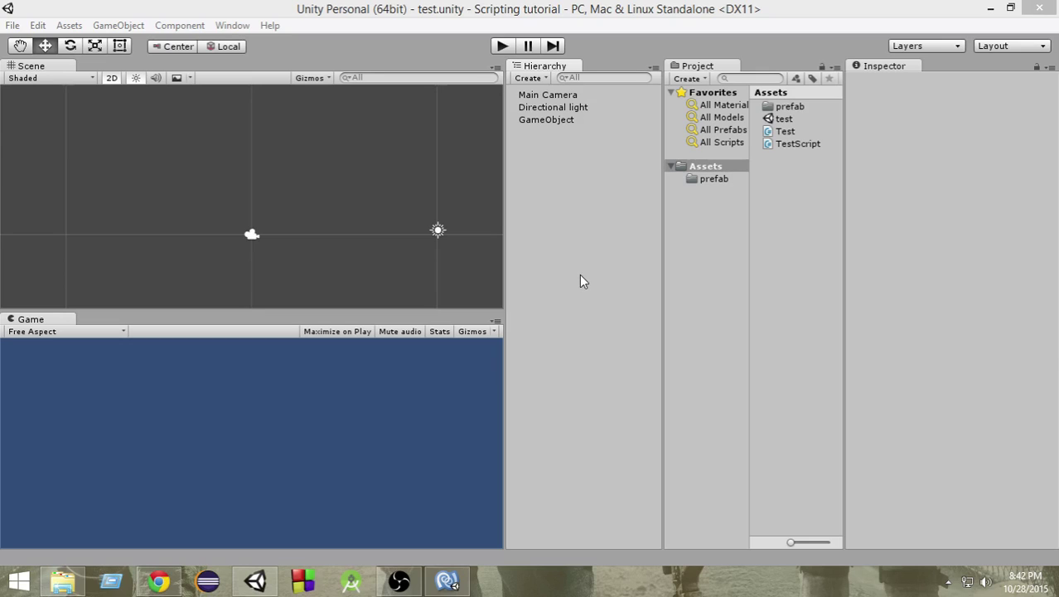
Step: Create a 3D Quad object and move it up to position X 0, Y 3.17
{"action": "left_click", "coordinate": [544, 81]}
{"action": "mouse_move", "coordinate": [569, 130]}
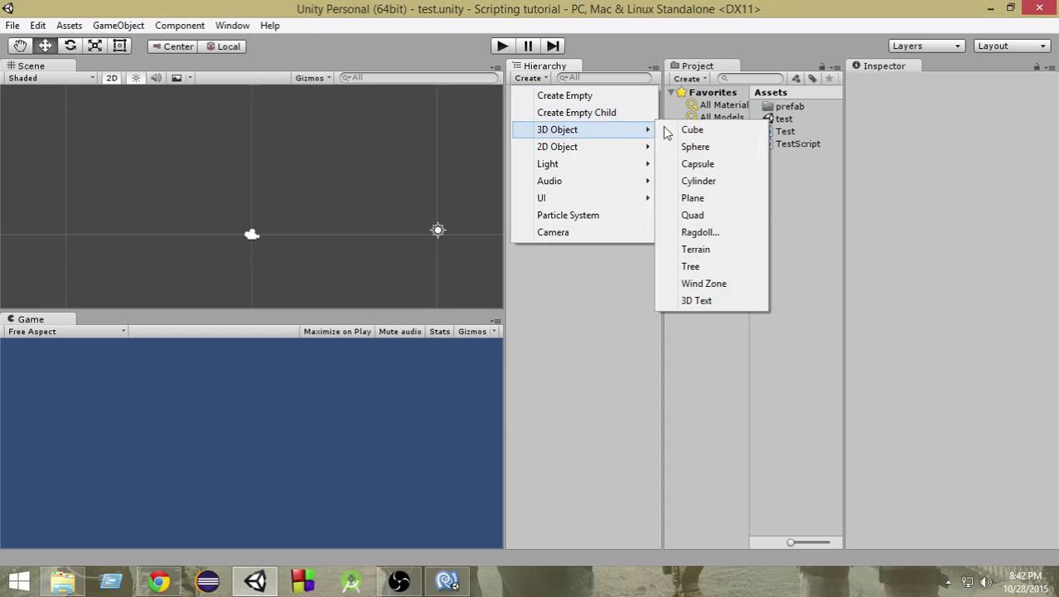
{"action": "left_click", "coordinate": [711, 214]}
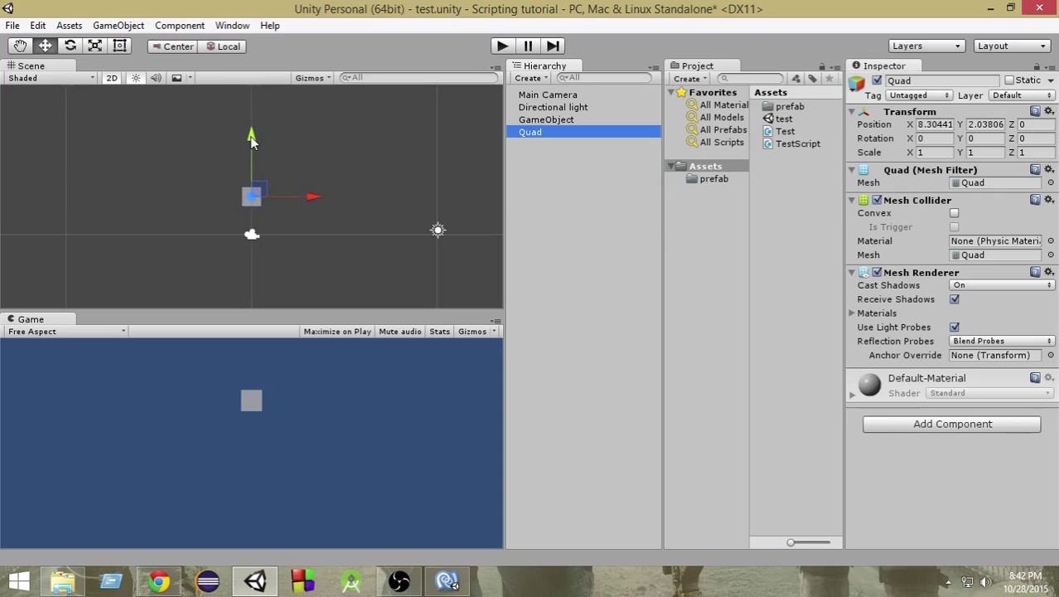
{"action": "left_click_drag", "start_coordinate": [251, 136], "coordinate": [250, 116]}
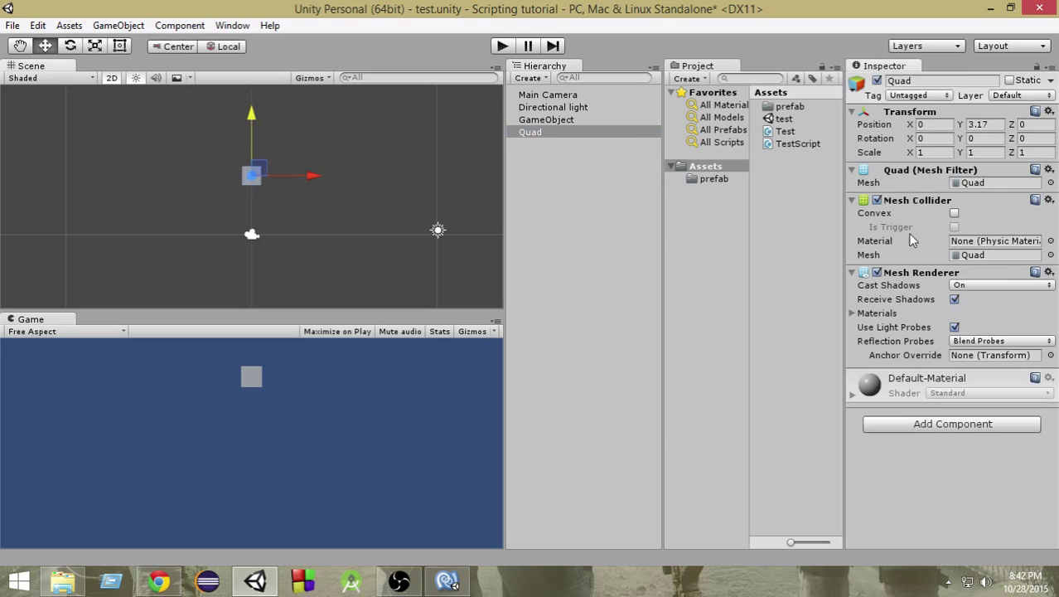
Step: Delete the Quad's Mesh Collider component
{"action": "left_click", "coordinate": [1049, 202]}
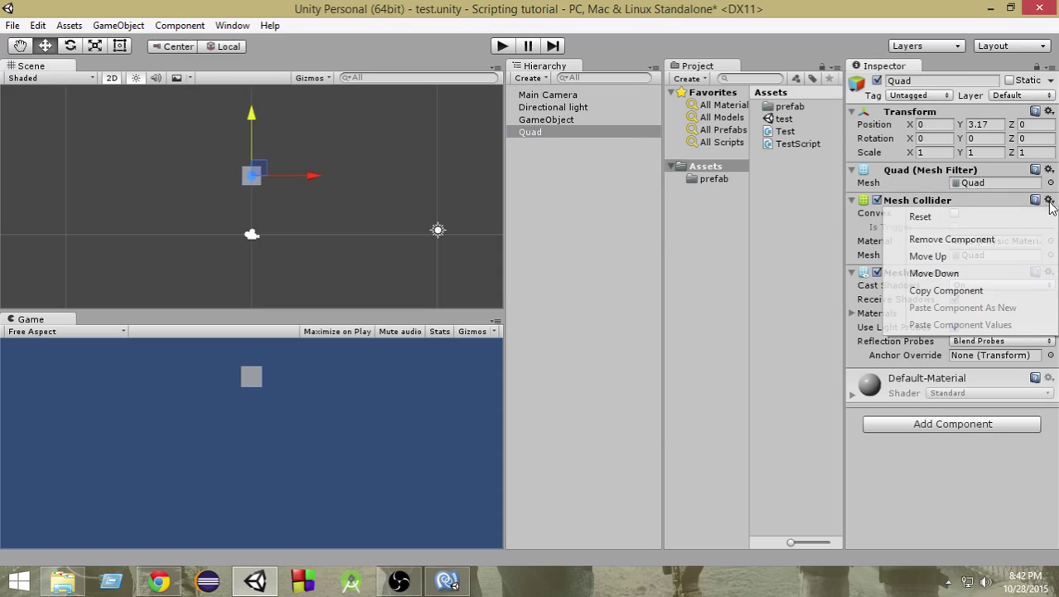
{"action": "left_click", "coordinate": [951, 241]}
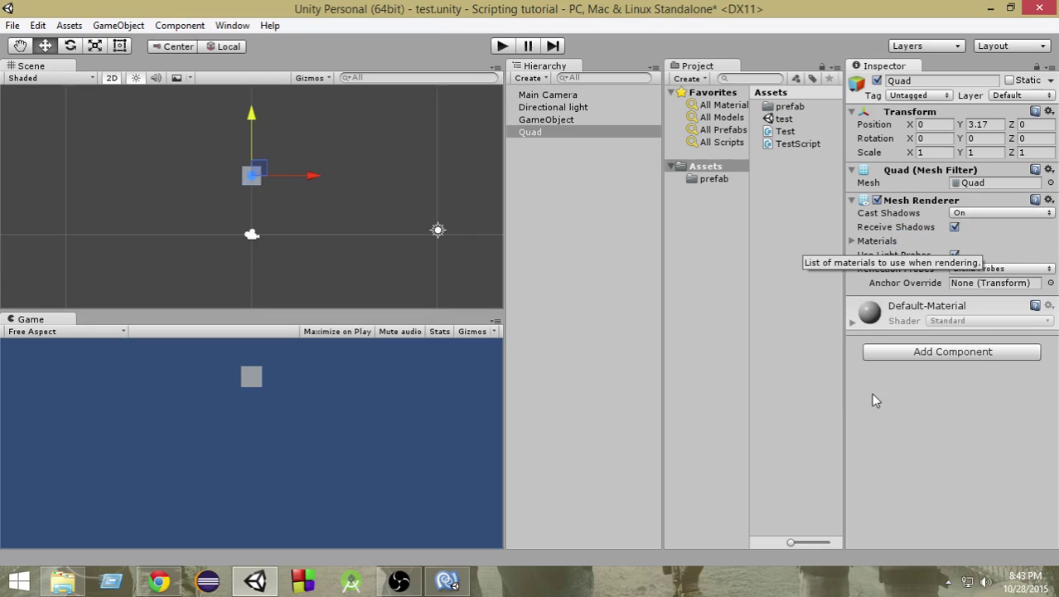
Step: Add a Box Collider 2D component to the Quad
{"action": "left_click", "coordinate": [930, 353]}
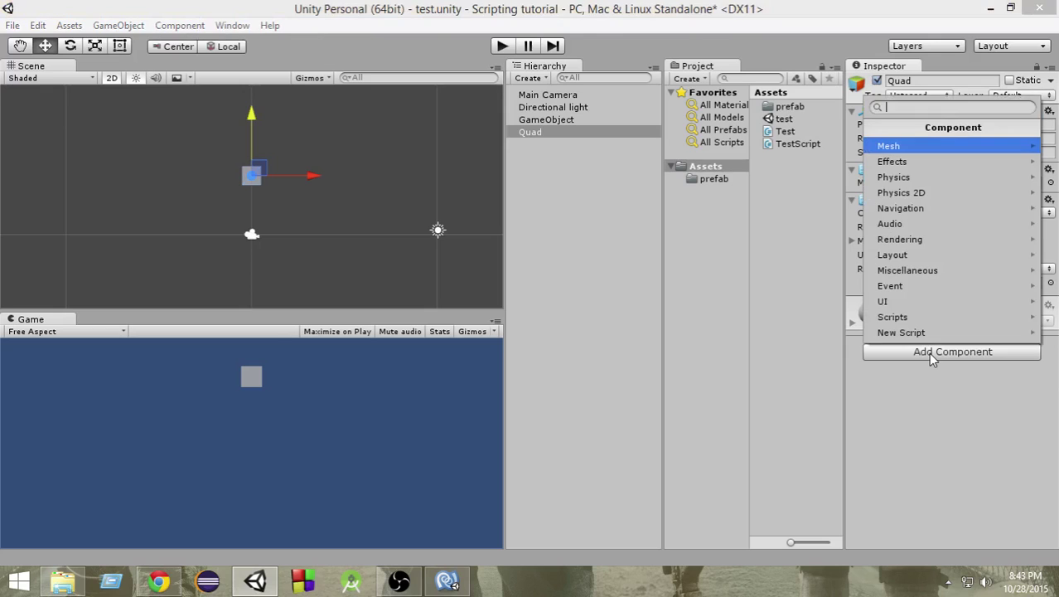
{"action": "left_click", "coordinate": [912, 192]}
{"action": "left_click", "coordinate": [902, 176]}
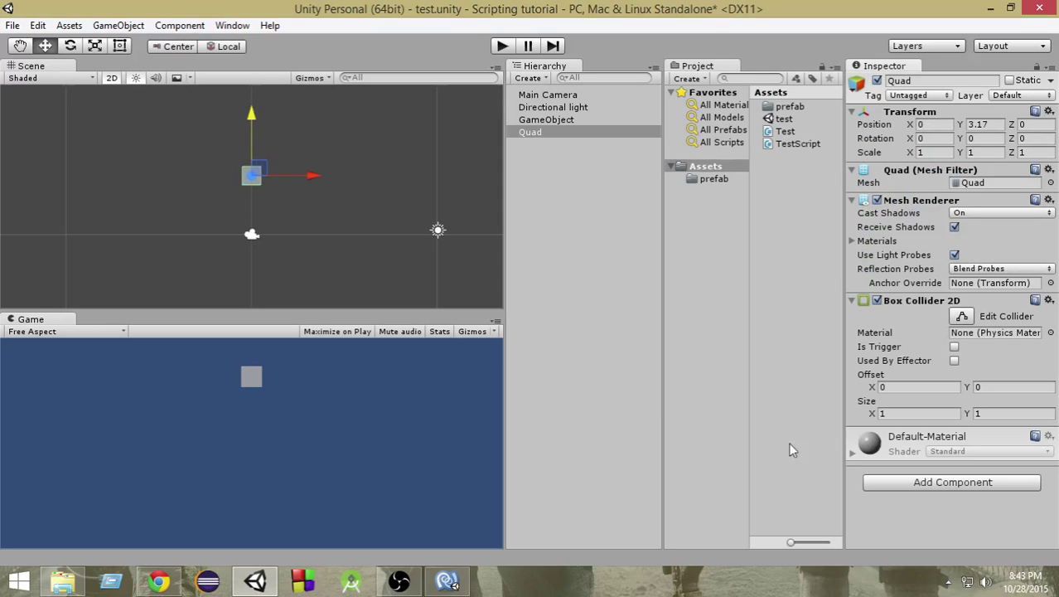
Step: Add a Rigidbody 2D to the Quad and enter Play mode to watch it fall
{"action": "left_click", "coordinate": [924, 489]}
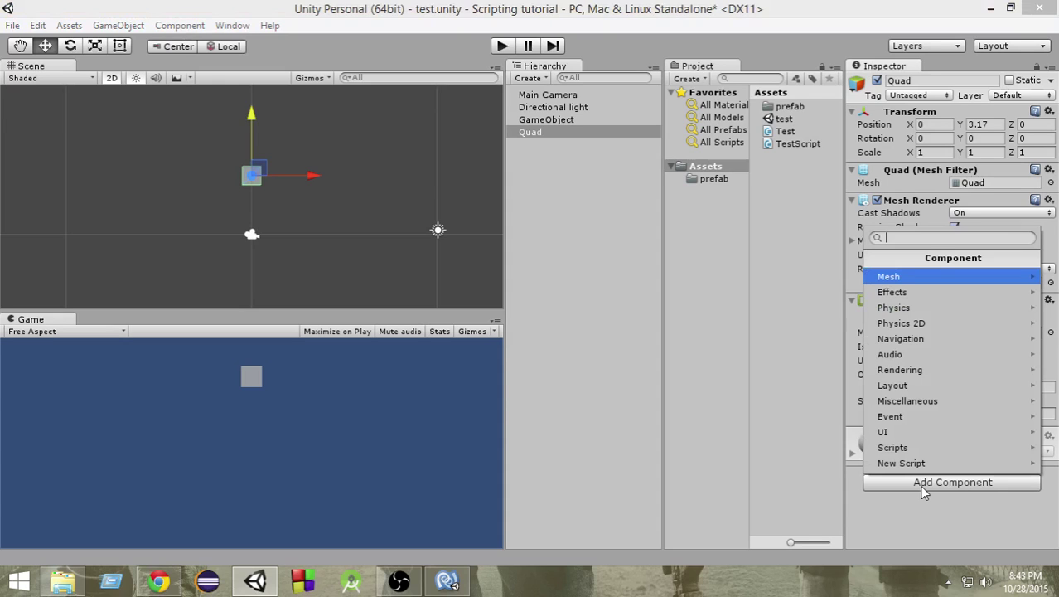
{"action": "left_click", "coordinate": [902, 323]}
{"action": "left_click", "coordinate": [908, 284]}
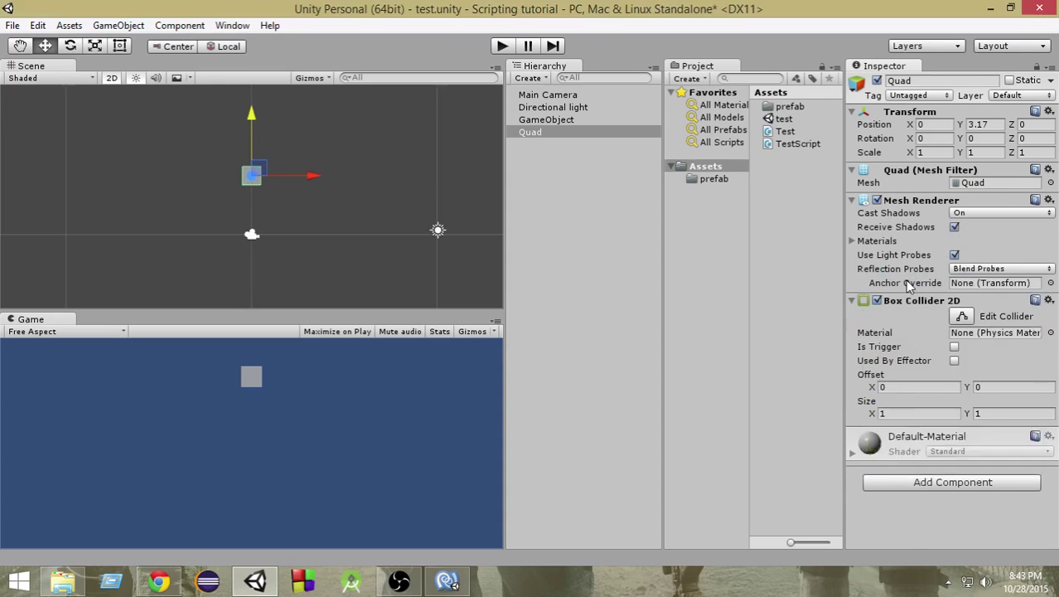
{"action": "scroll", "coordinate": [1053, 448], "scroll_direction": "down", "scroll_amount": 3}
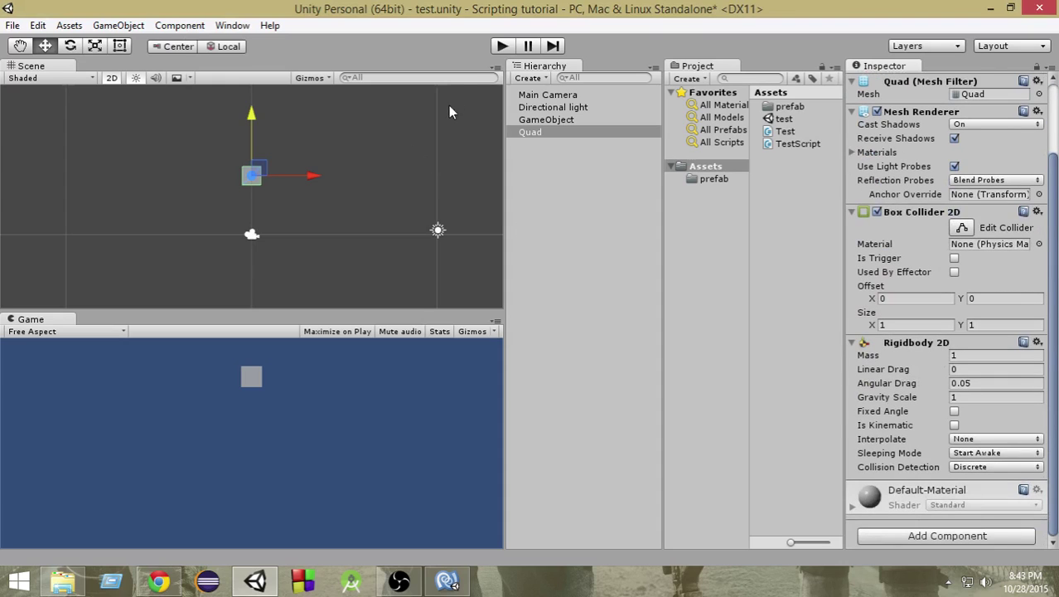
{"action": "left_click", "coordinate": [503, 47]}
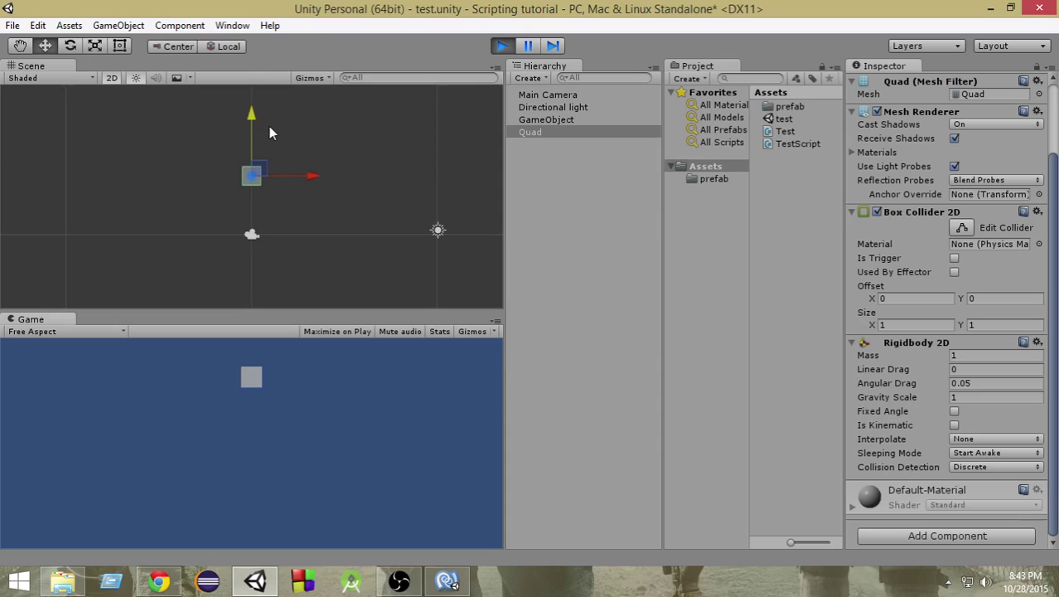
Step: Exit Play mode and select the Quad in the Hierarchy
{"action": "left_click", "coordinate": [505, 47]}
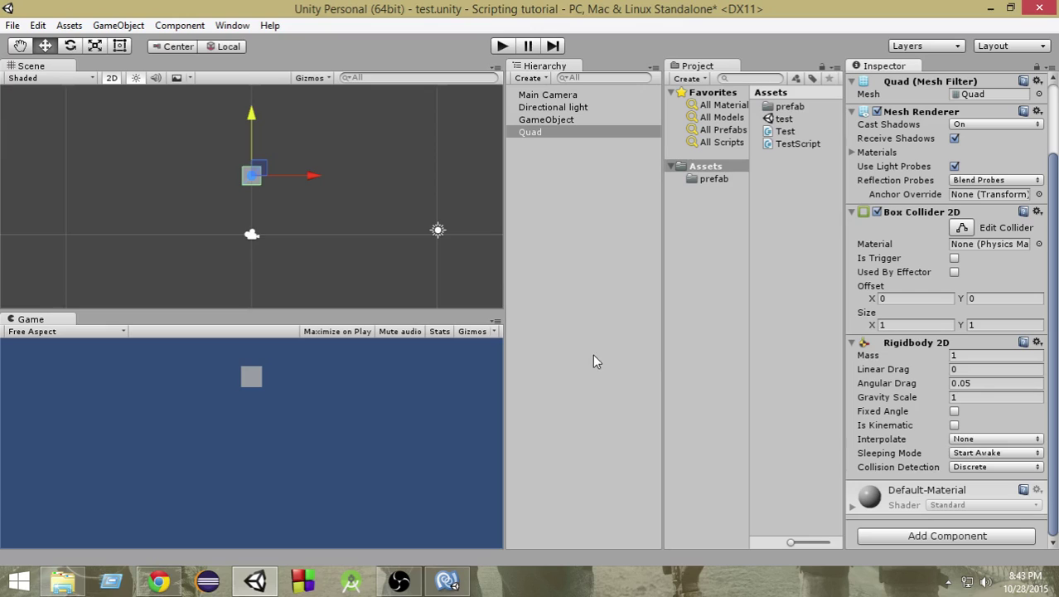
{"action": "left_click", "coordinate": [530, 134]}
Step: Duplicate the Quad as Quad 1 and move it down below the original
{"action": "right_click", "coordinate": [532, 136]}
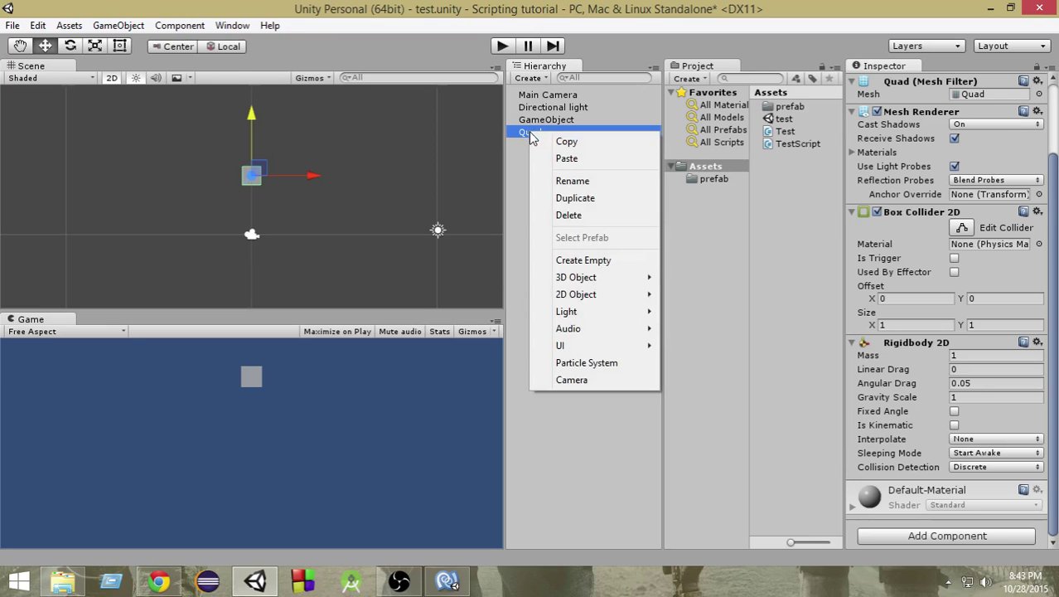
{"action": "left_click", "coordinate": [567, 199]}
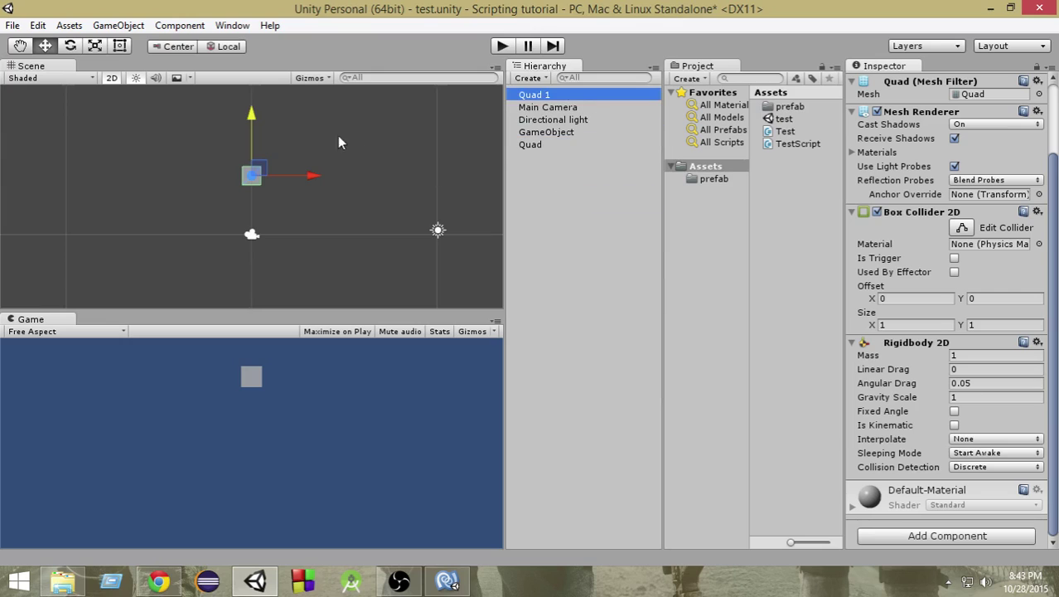
{"action": "left_click_drag", "start_coordinate": [252, 112], "coordinate": [257, 188]}
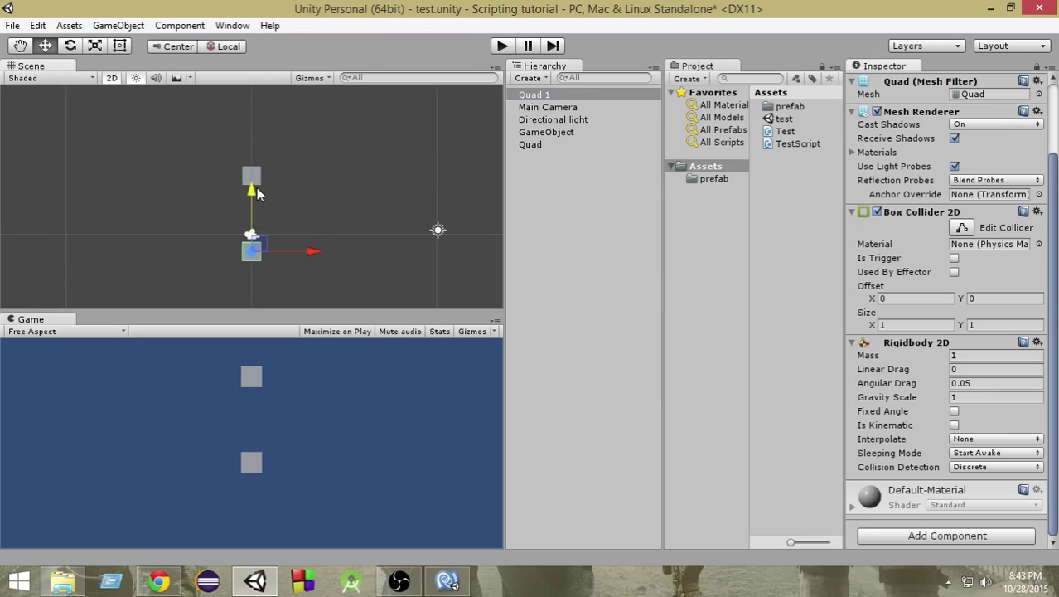
Step: Scale Quad 1 much wider along X into a platform
{"action": "left_click", "coordinate": [94, 48]}
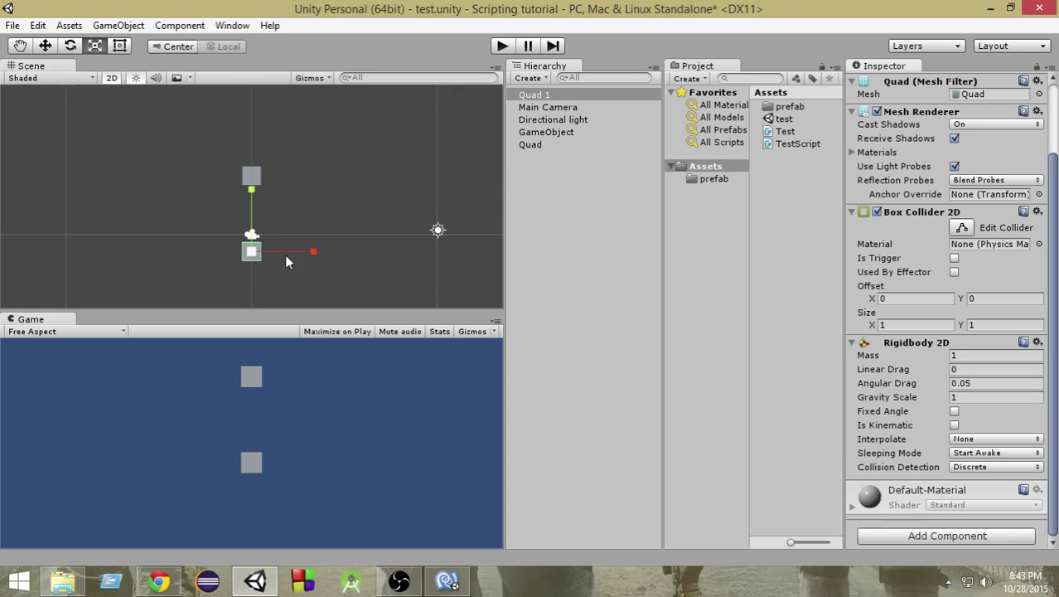
{"action": "left_click_drag", "start_coordinate": [313, 251], "coordinate": [572, 240]}
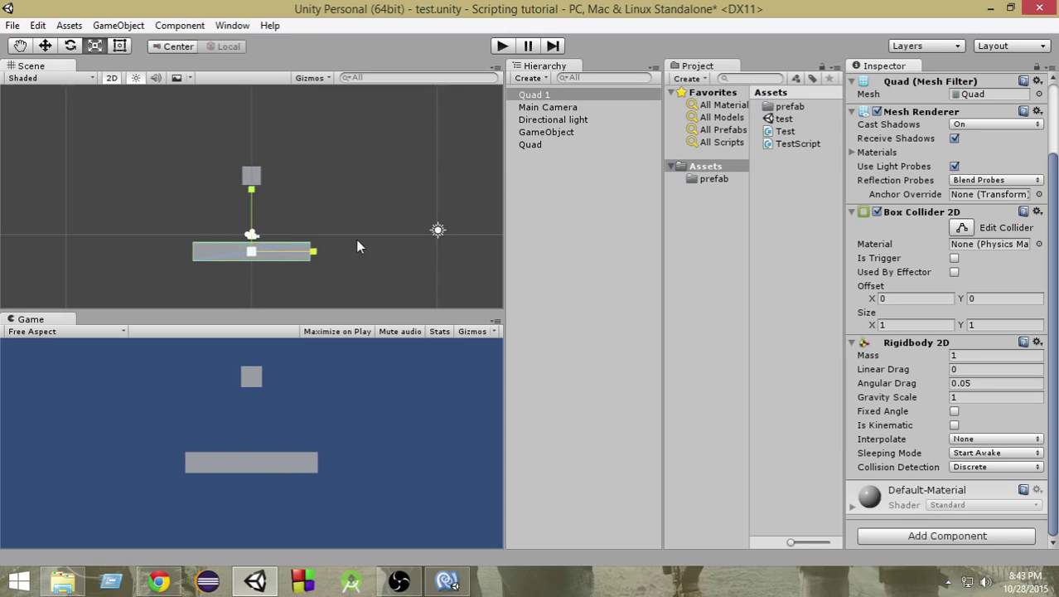
{"action": "mouse_move", "coordinate": [312, 251]}
{"action": "left_mouse_down"}
{"action": "mouse_move", "coordinate": [329, 251]}
{"action": "mouse_move", "coordinate": [319, 251]}
{"action": "left_mouse_up"}
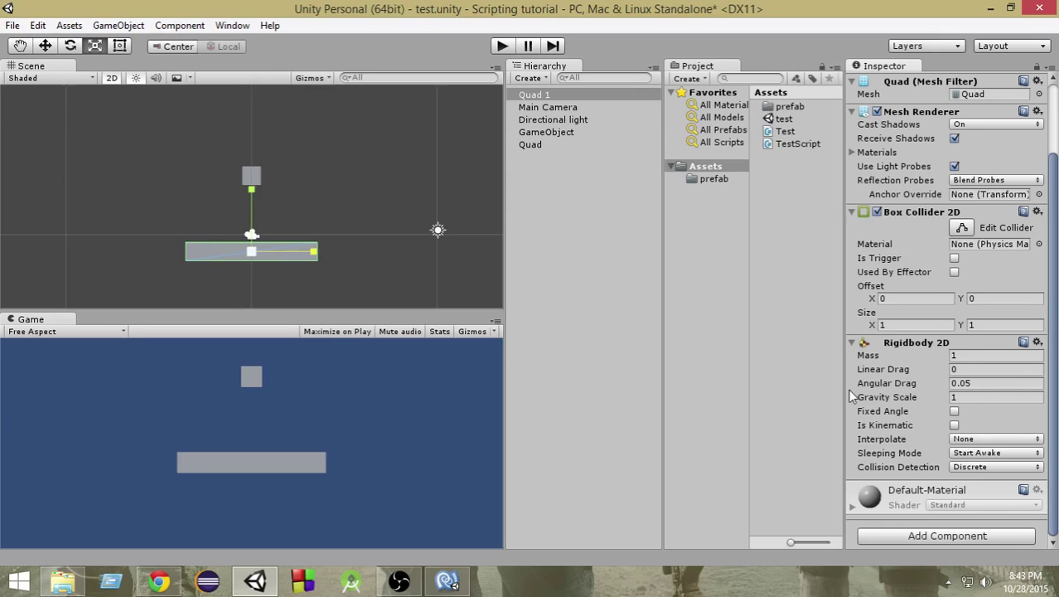
Step: Test-run both quads in Play mode, then return to the Move tool
{"action": "left_click", "coordinate": [504, 46]}
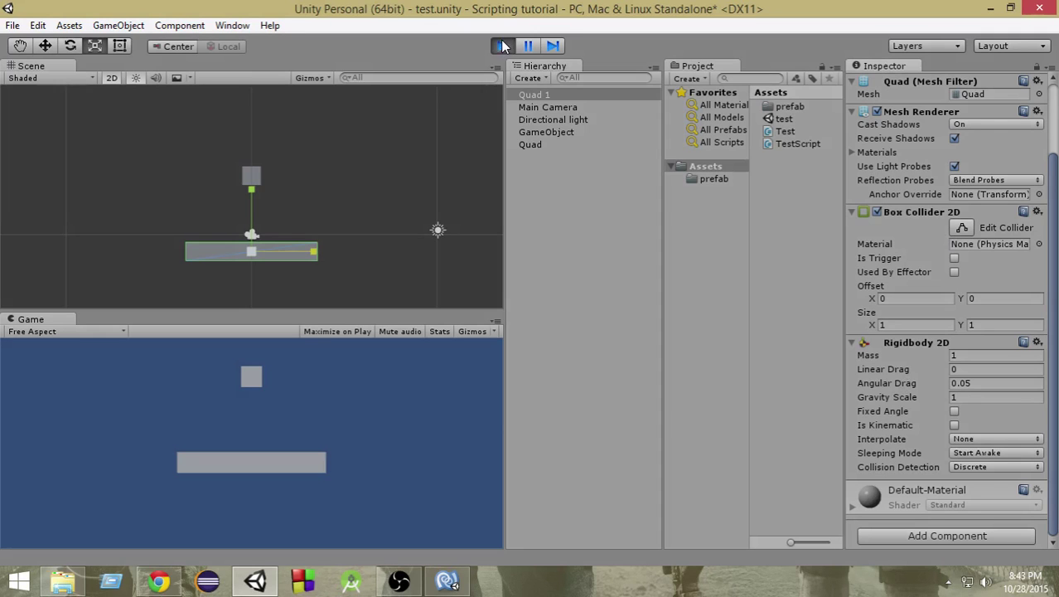
{"action": "left_click", "coordinate": [501, 49]}
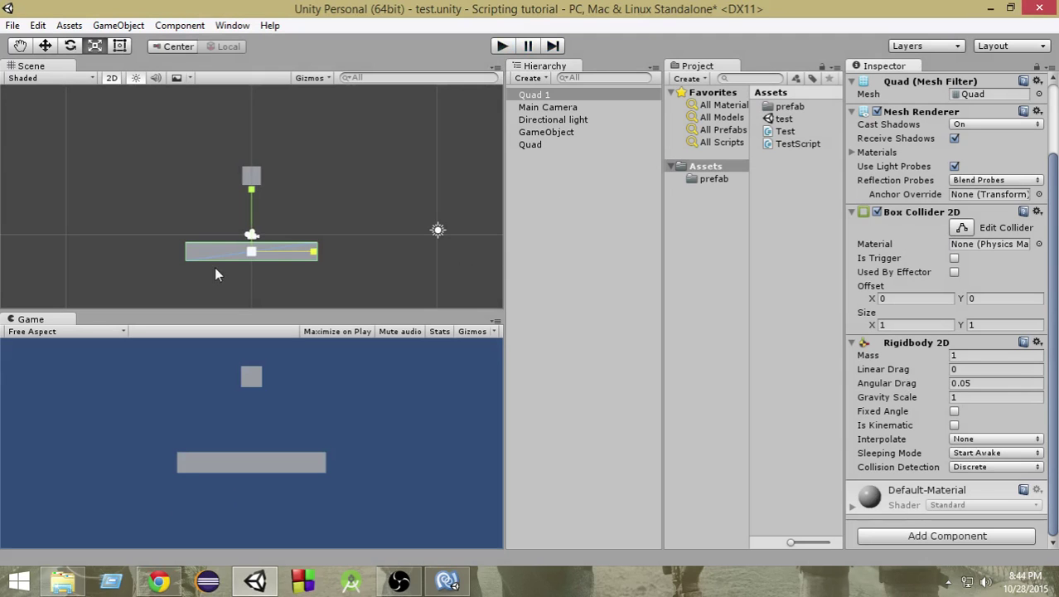
{"action": "key", "text": "e"}
{"action": "key", "text": "w"}
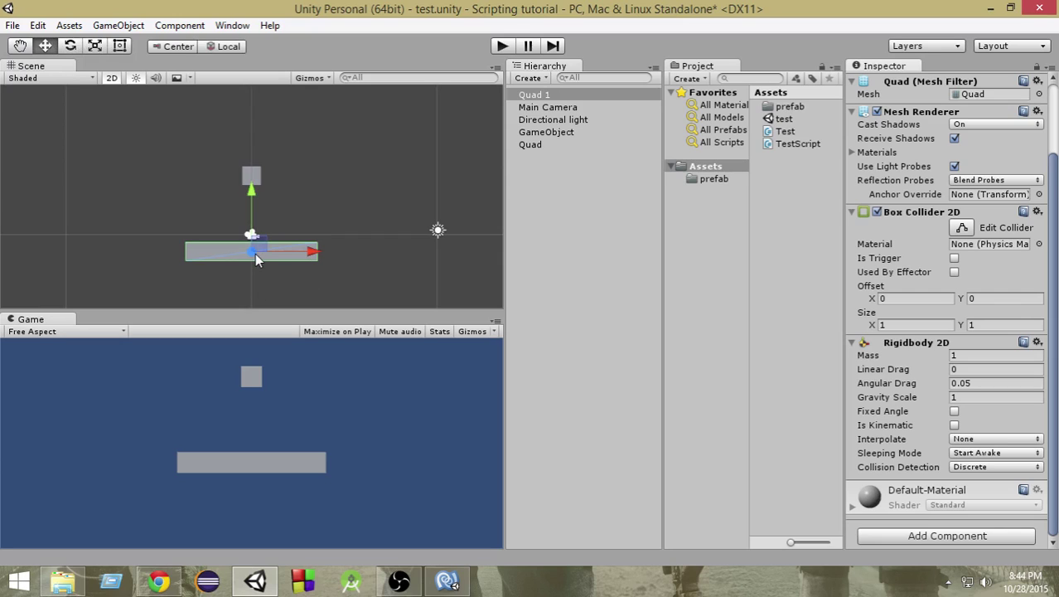
Step: Raise the square slightly and set Quad 1's Rigidbody 2D to Is Kinematic
{"action": "left_click", "coordinate": [252, 175]}
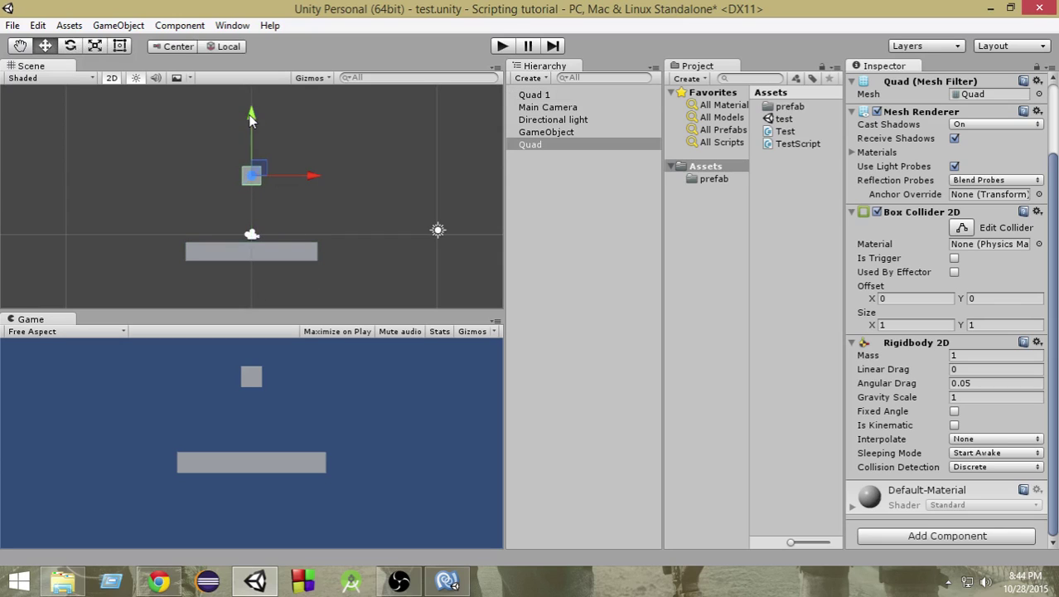
{"action": "mouse_move", "coordinate": [252, 118]}
{"action": "left_mouse_down"}
{"action": "mouse_move", "coordinate": [252, 174]}
{"action": "mouse_move", "coordinate": [261, 98]}
{"action": "mouse_move", "coordinate": [261, 108]}
{"action": "left_mouse_up"}
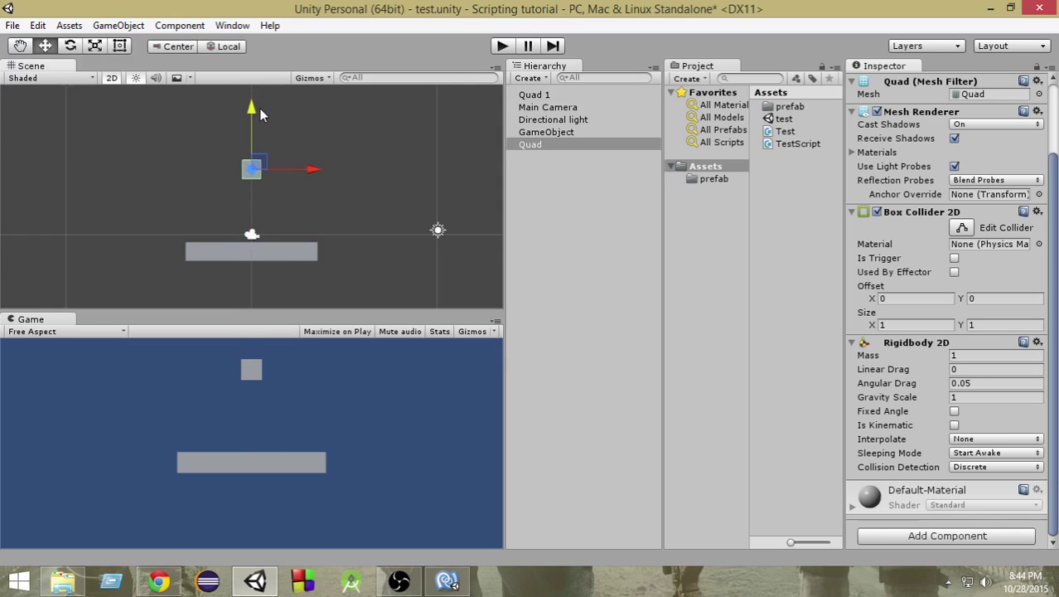
{"action": "left_click", "coordinate": [286, 255]}
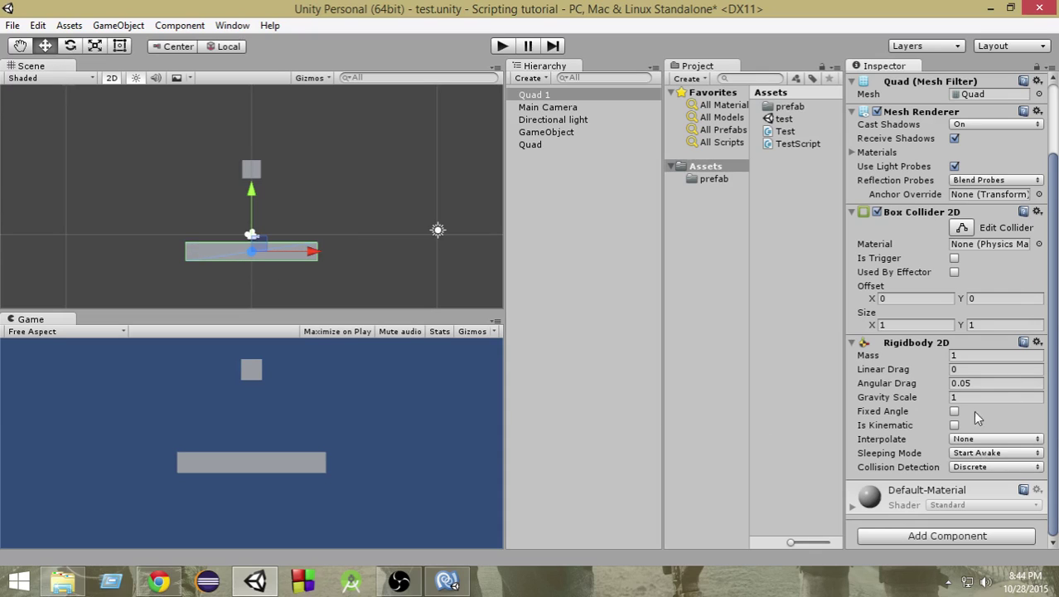
{"action": "left_click", "coordinate": [954, 424]}
{"action": "left_click", "coordinate": [501, 48]}
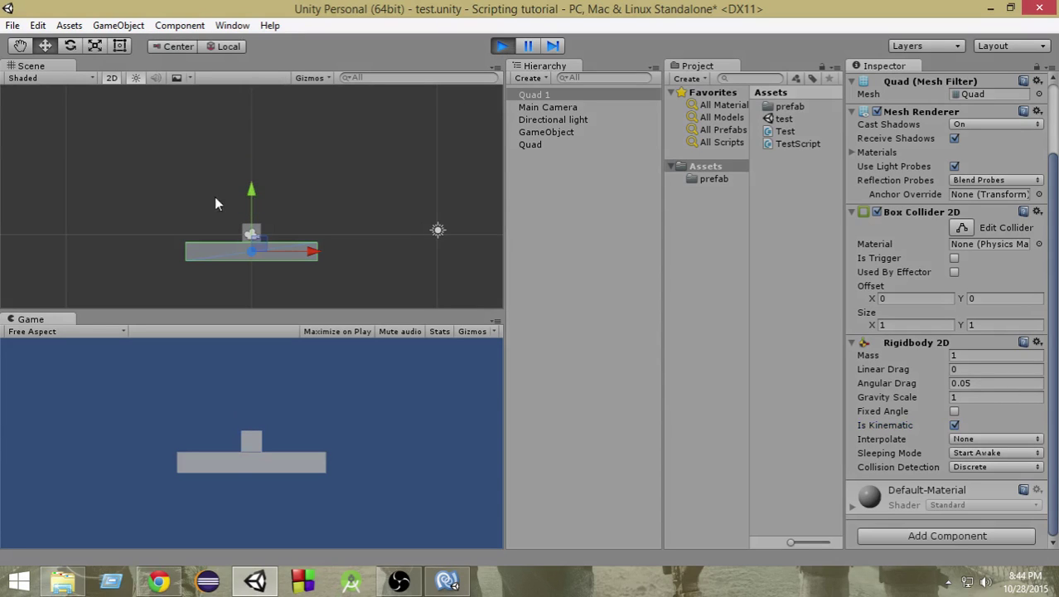
{"action": "left_click", "coordinate": [501, 48]}
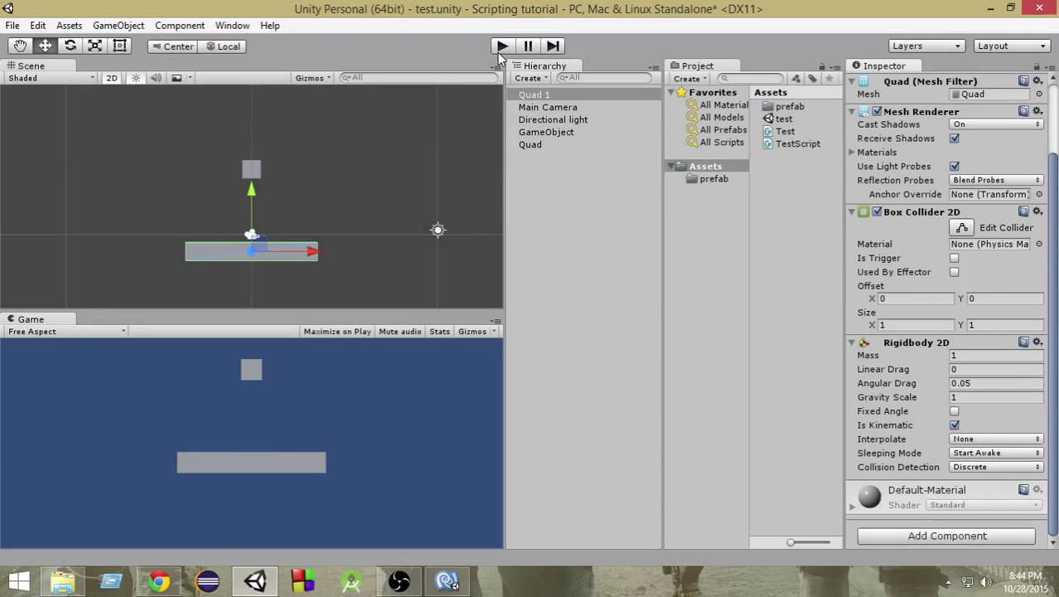
{"action": "left_click", "coordinate": [531, 147]}
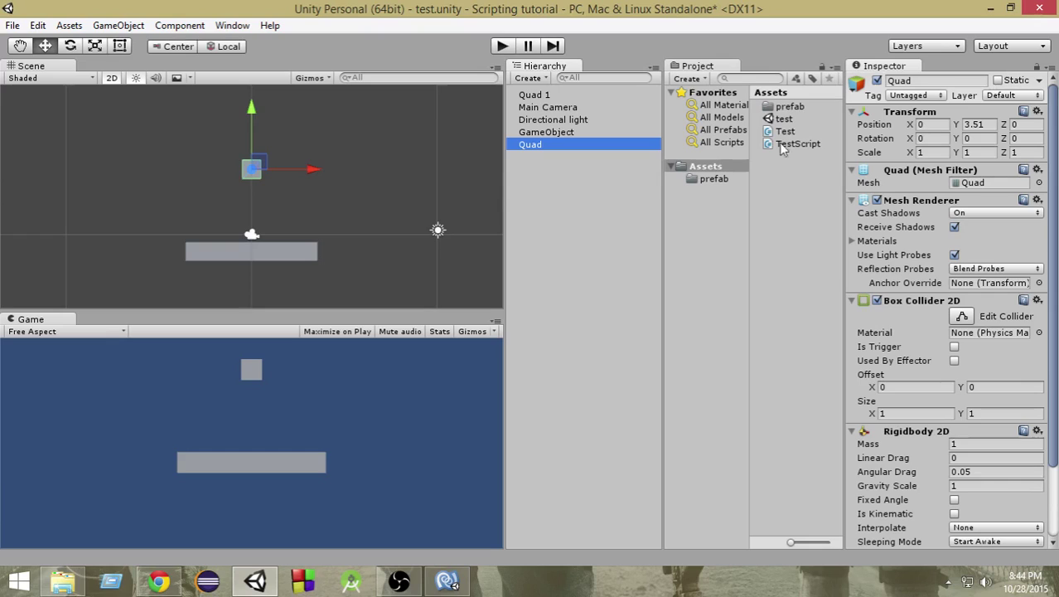
Step: Tag the square Quad as 'quad', then select the platform Quad 1
{"action": "left_click", "coordinate": [913, 96]}
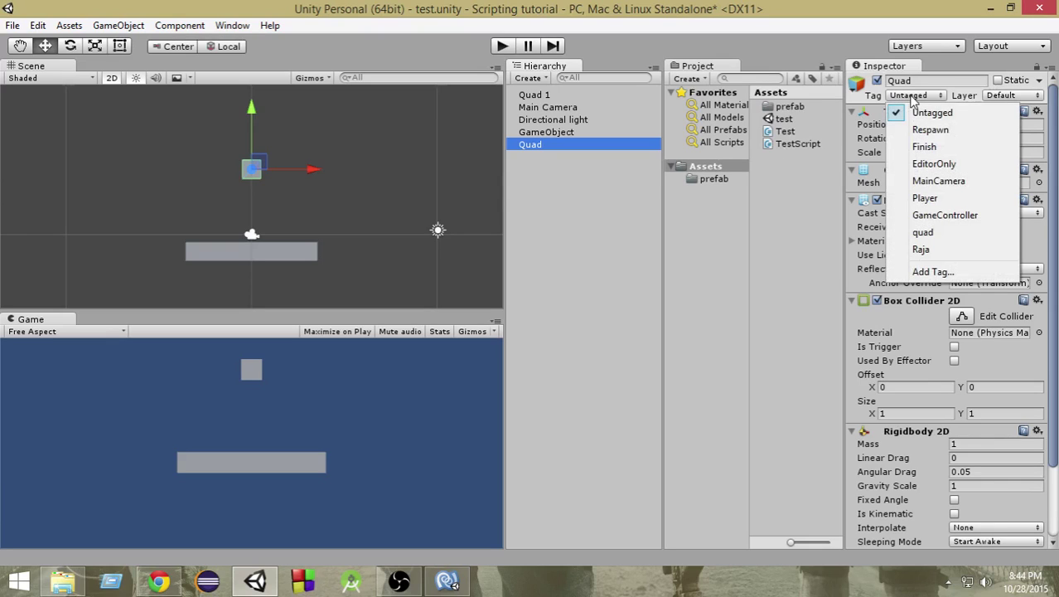
{"action": "left_click", "coordinate": [930, 235]}
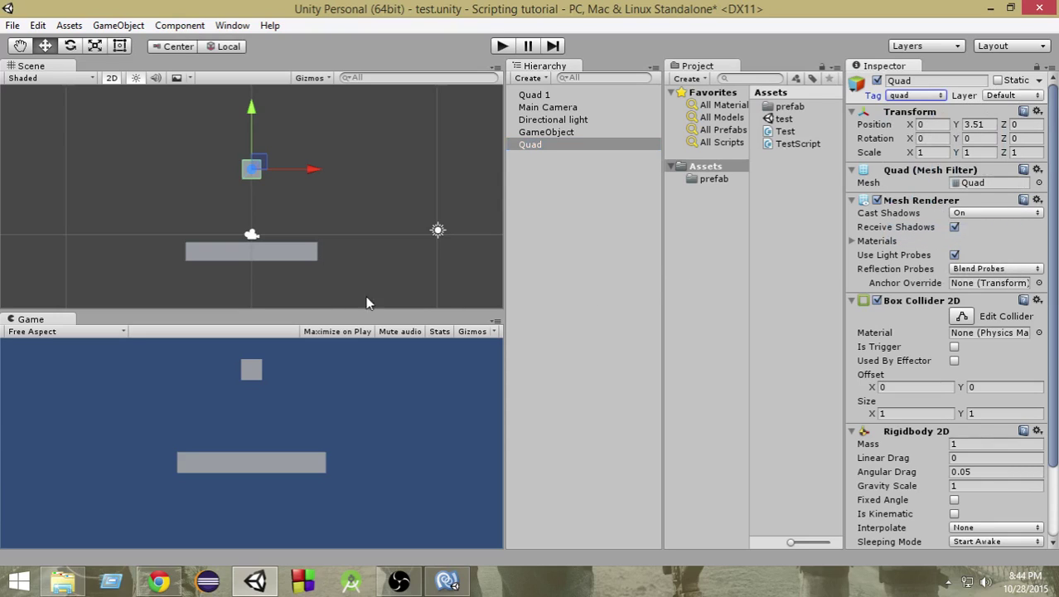
{"action": "left_click", "coordinate": [281, 256]}
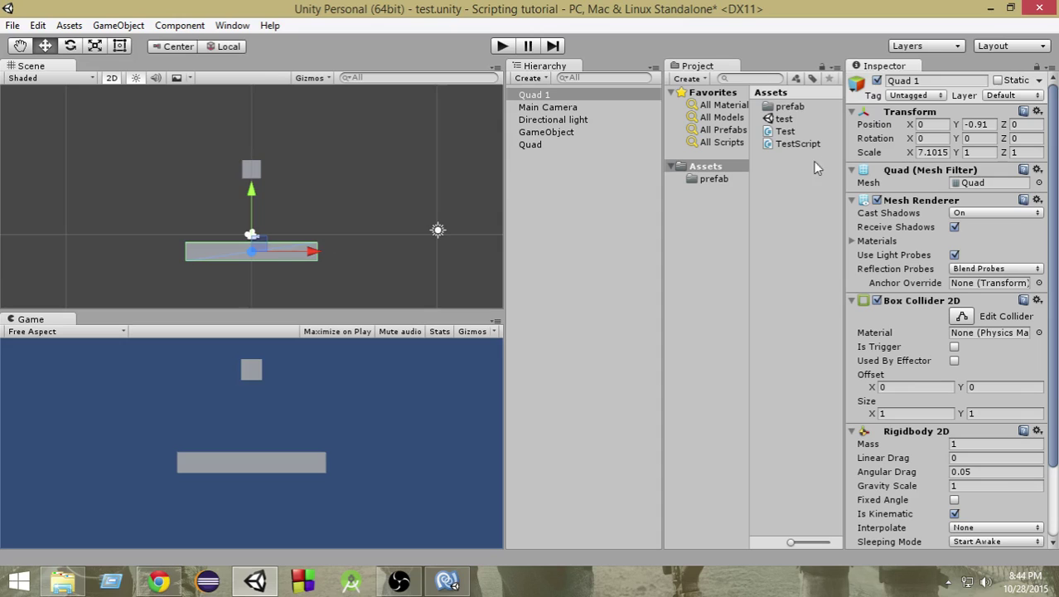
{"action": "left_click", "coordinate": [912, 96]}
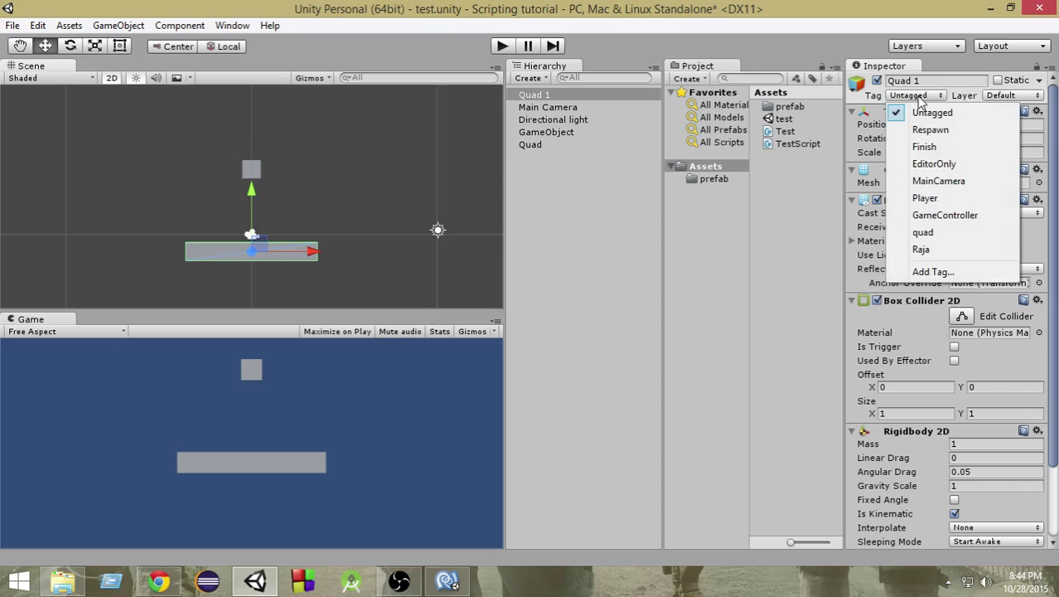
{"action": "left_click", "coordinate": [943, 272]}
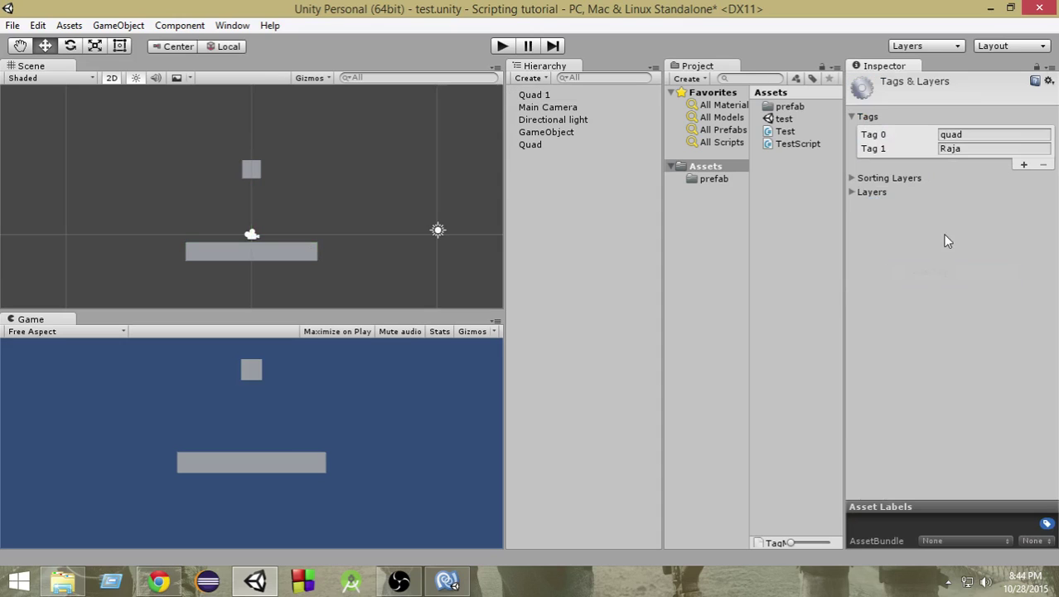
{"action": "left_click", "coordinate": [974, 149]}
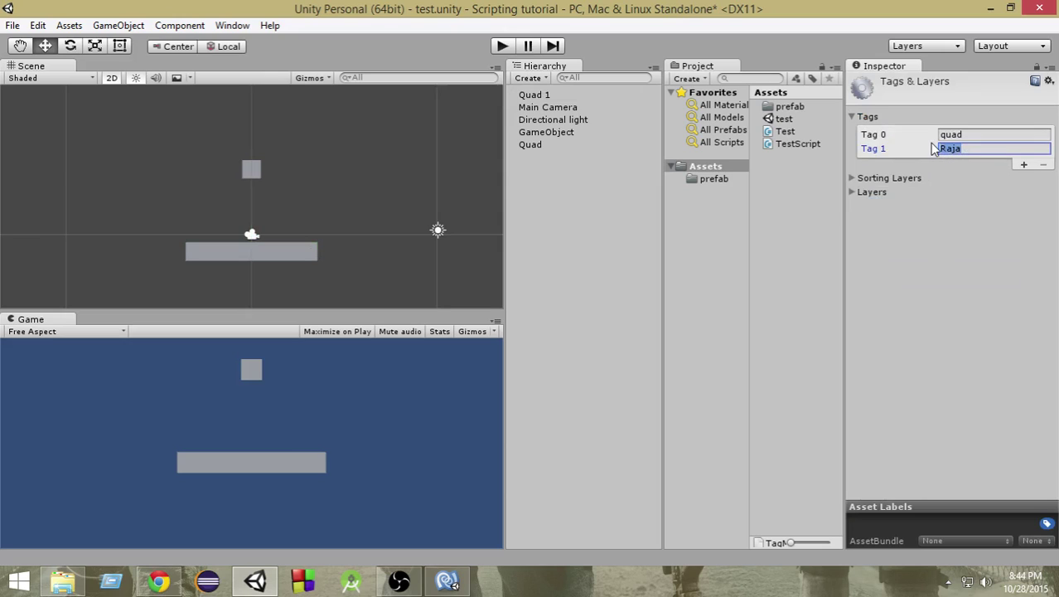
{"action": "left_click", "coordinate": [975, 178]}
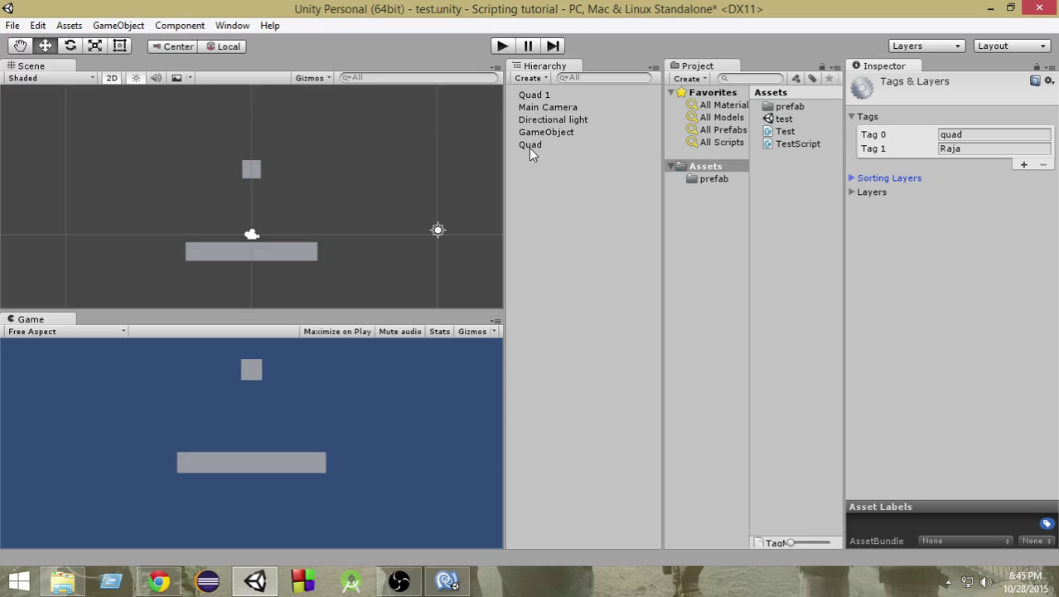
{"action": "left_click", "coordinate": [292, 255]}
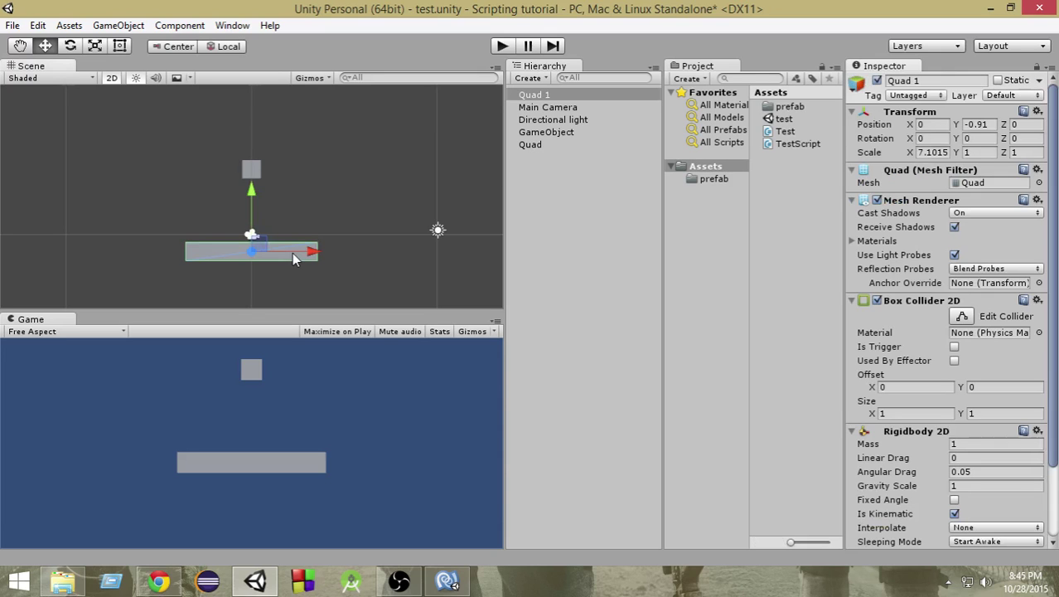
Step: Tag Quad 1 as 'Raja' and move it below Quad in the Hierarchy
{"action": "left_click", "coordinate": [930, 96]}
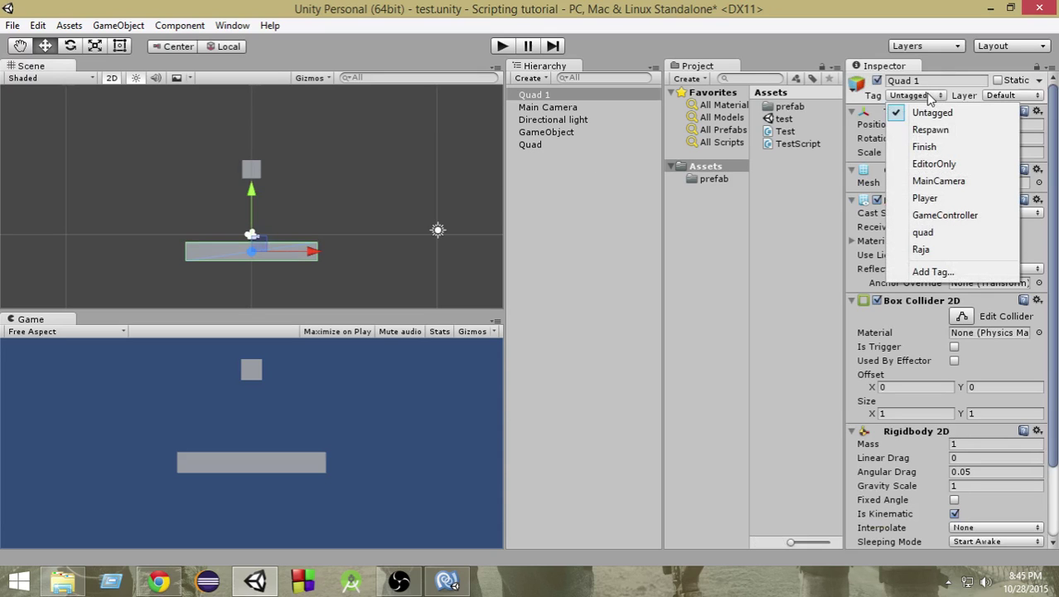
{"action": "left_click", "coordinate": [942, 252]}
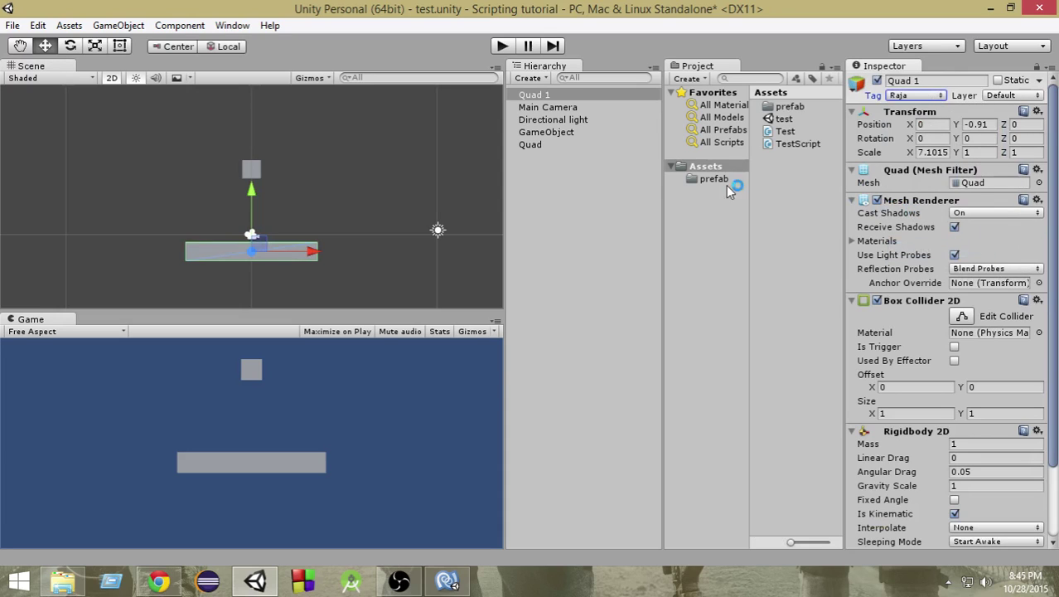
{"action": "left_click_drag", "start_coordinate": [532, 94], "coordinate": [527, 160]}
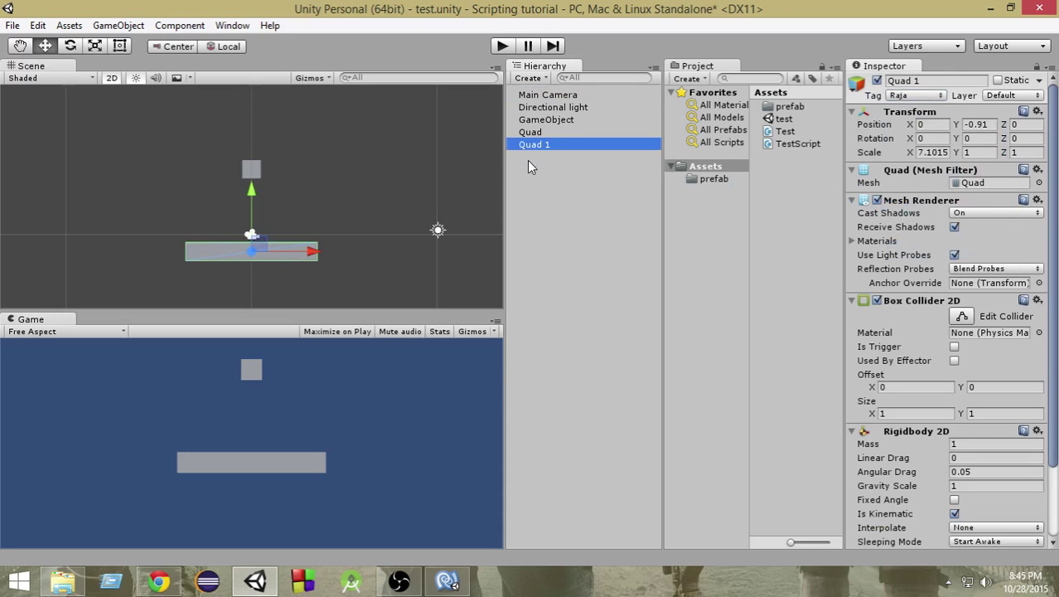
Step: Select Quad, Quad 1, then Quad again to compare their settings
{"action": "left_click", "coordinate": [541, 135]}
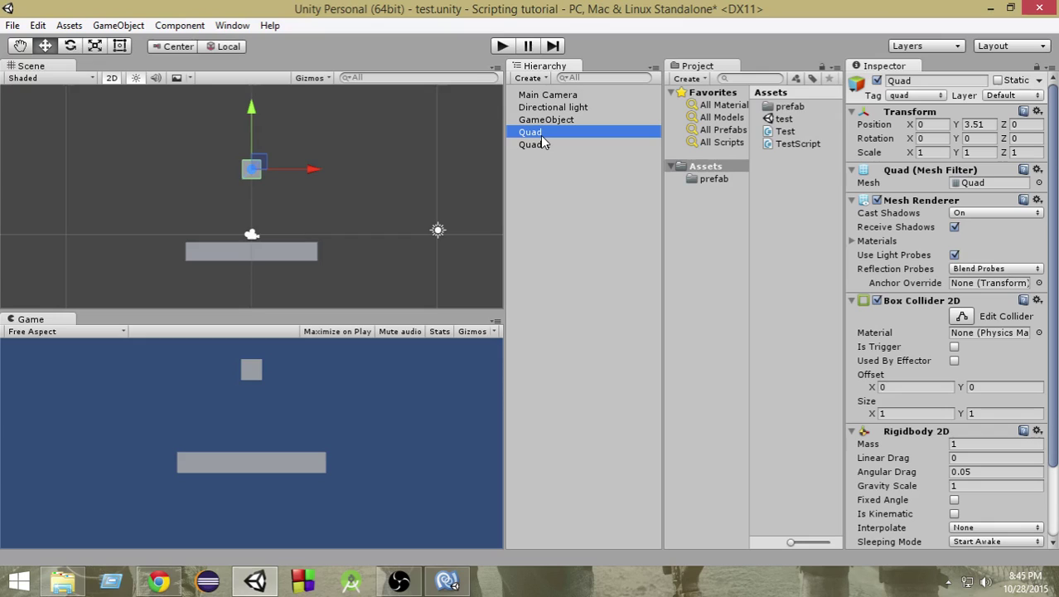
{"action": "left_click", "coordinate": [543, 146]}
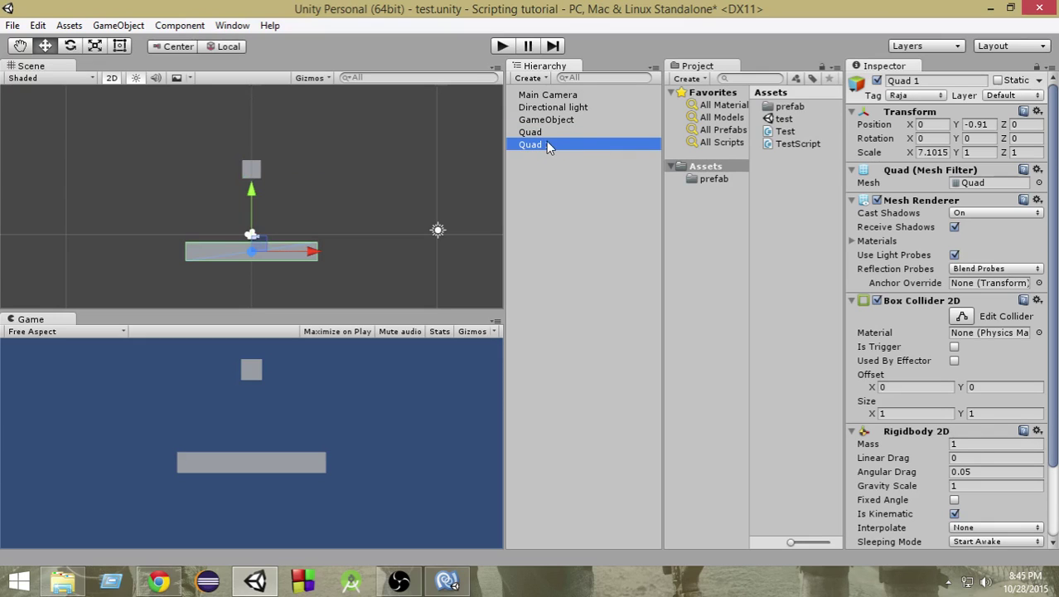
{"action": "left_click", "coordinate": [543, 135]}
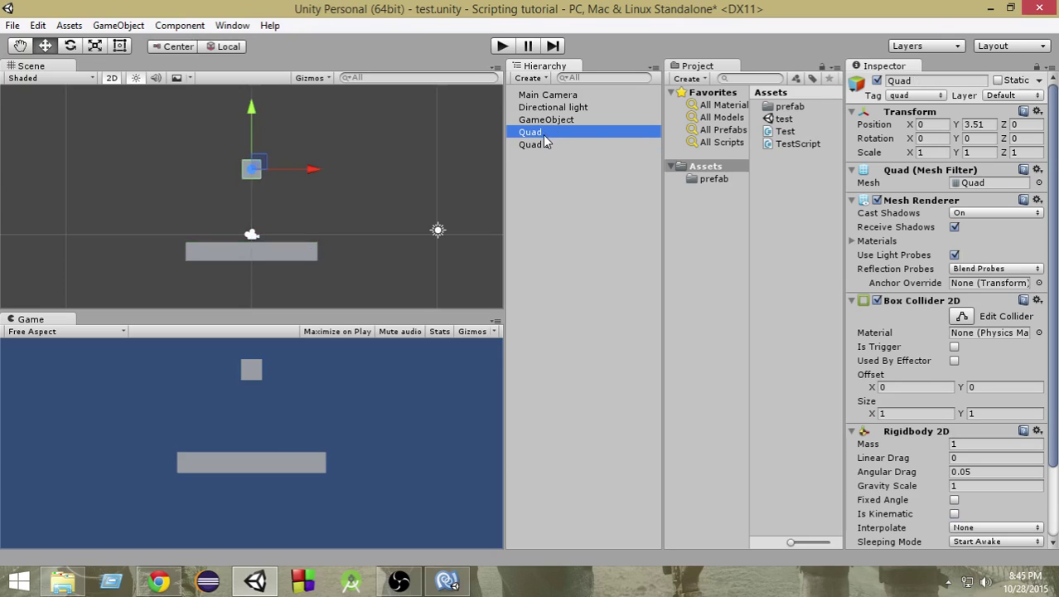